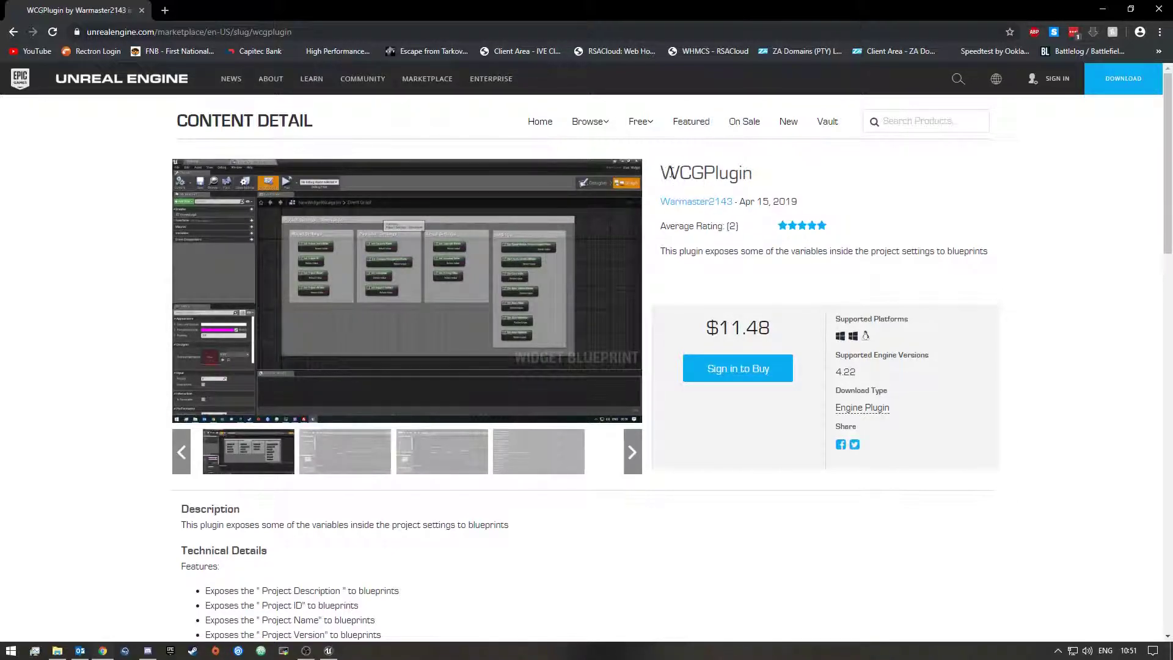
- Review the WCGPlugin marketplace page, covering its title, feature list, technical details and price
{"action": "left_click_drag", "start_coordinate": [671, 173], "coordinate": [757, 175]}
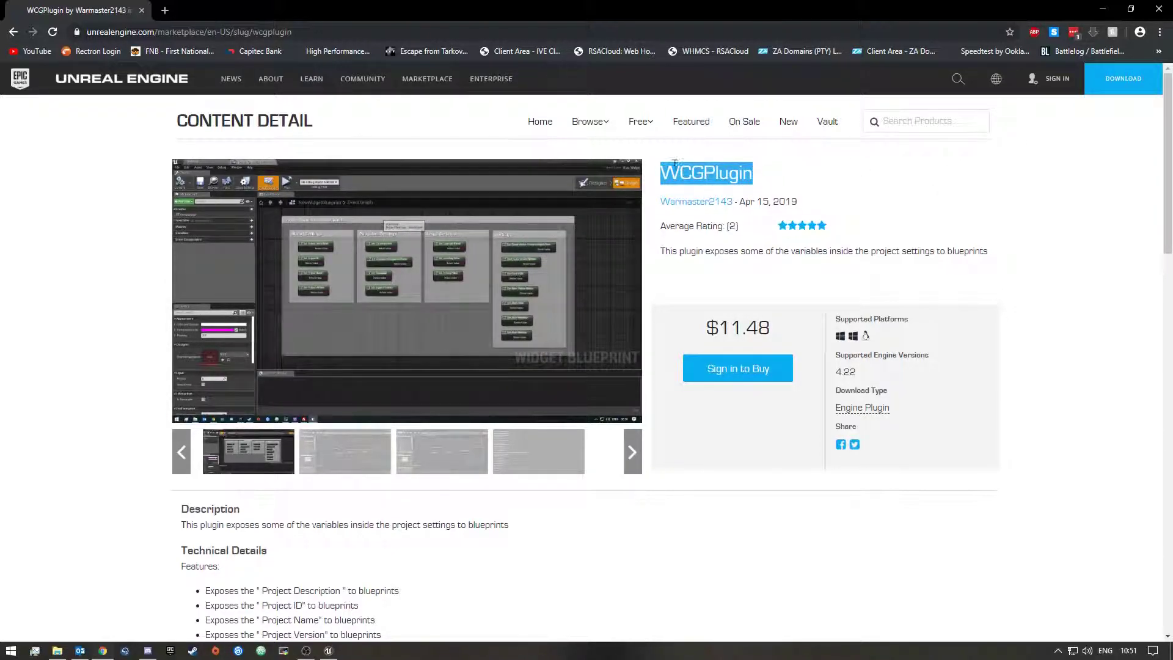
{"action": "left_click", "coordinate": [783, 178]}
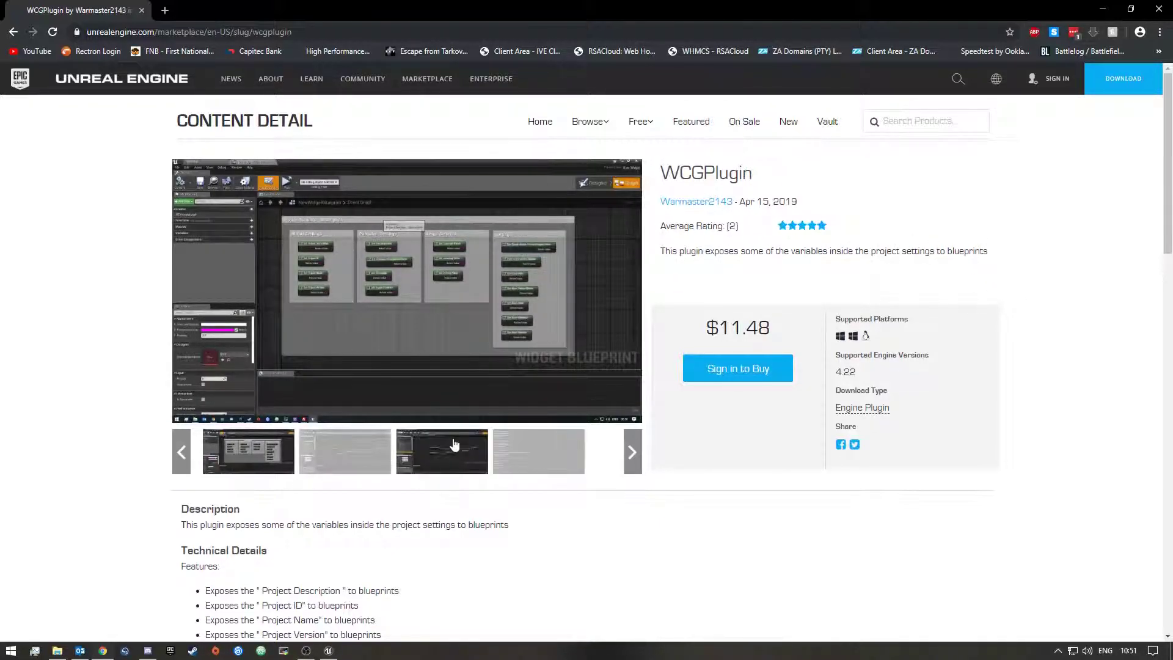
{"action": "scroll", "coordinate": [450, 446], "scroll_direction": "down", "scroll_amount": 4}
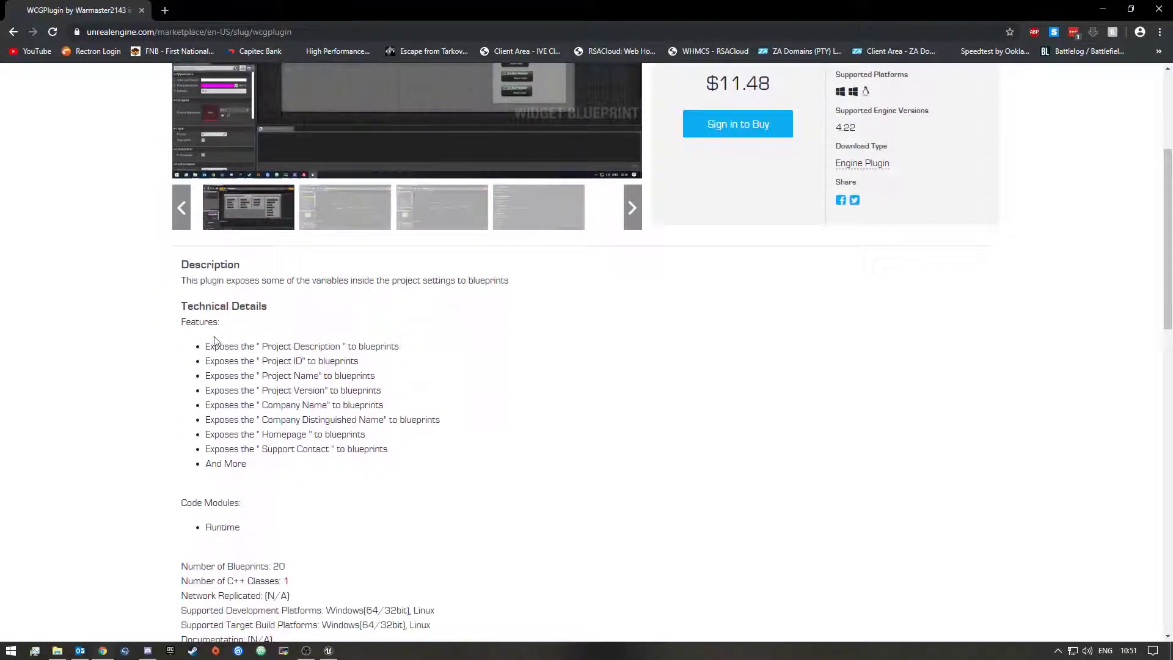
{"action": "left_click_drag", "start_coordinate": [205, 349], "coordinate": [254, 469]}
{"action": "left_click", "coordinate": [254, 469]}
{"action": "scroll", "coordinate": [318, 513], "scroll_direction": "down", "scroll_amount": 2}
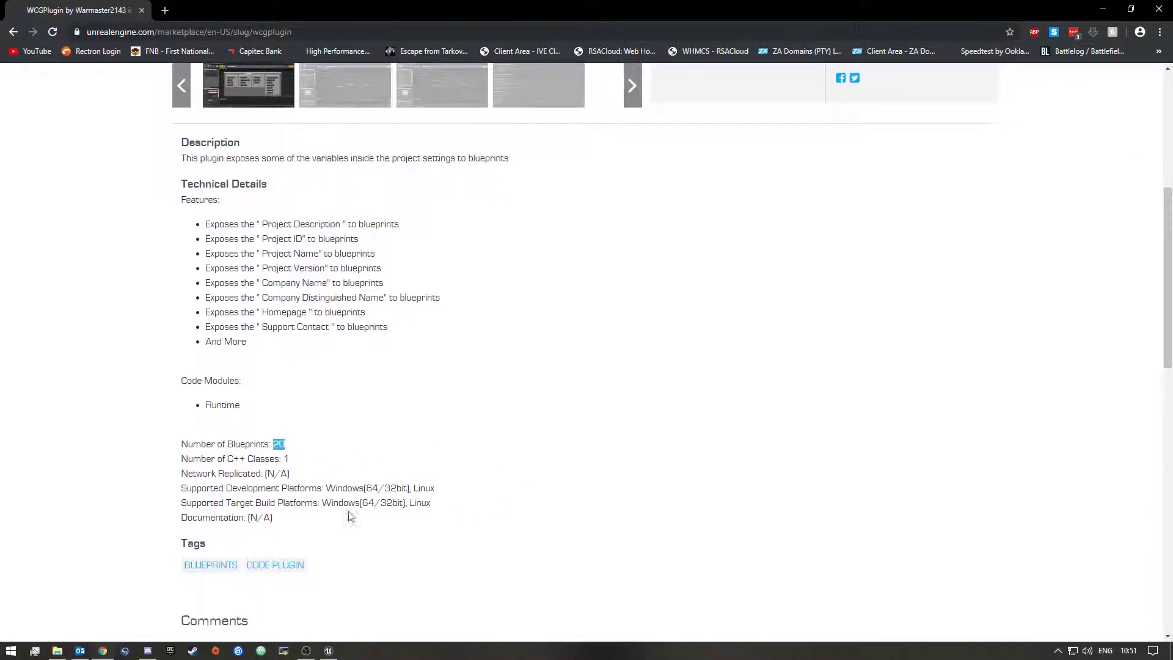
{"action": "left_click", "coordinate": [434, 543]}
{"action": "scroll", "coordinate": [396, 496], "scroll_direction": "up", "scroll_amount": 6}
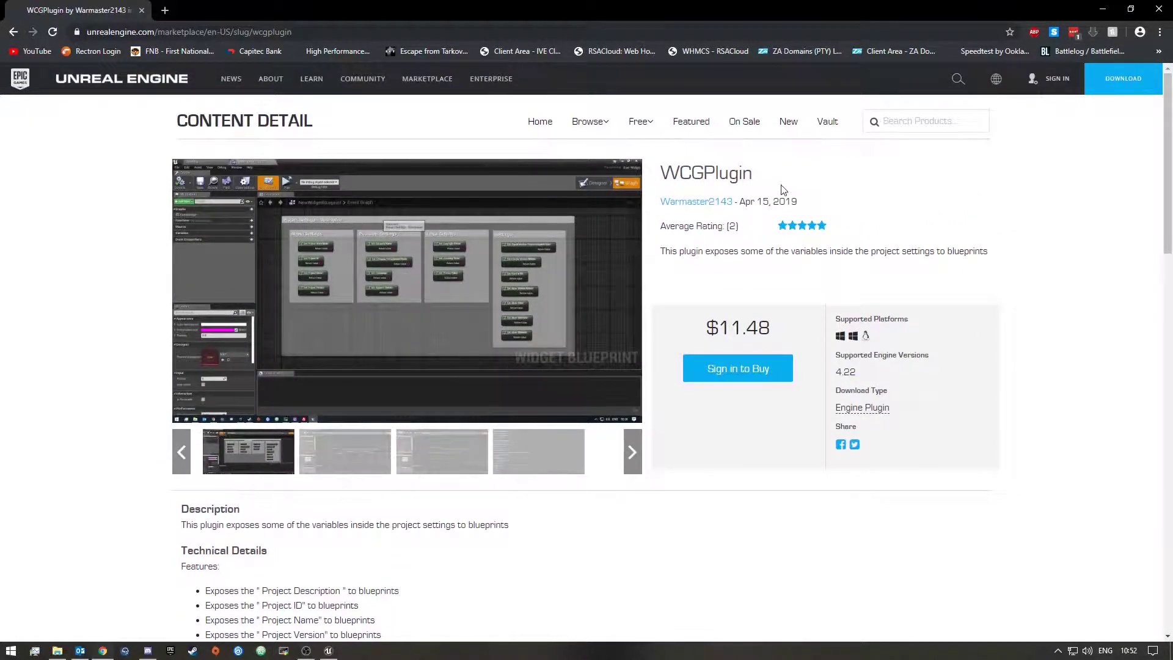
{"action": "left_click_drag", "start_coordinate": [707, 329], "coordinate": [780, 329]}
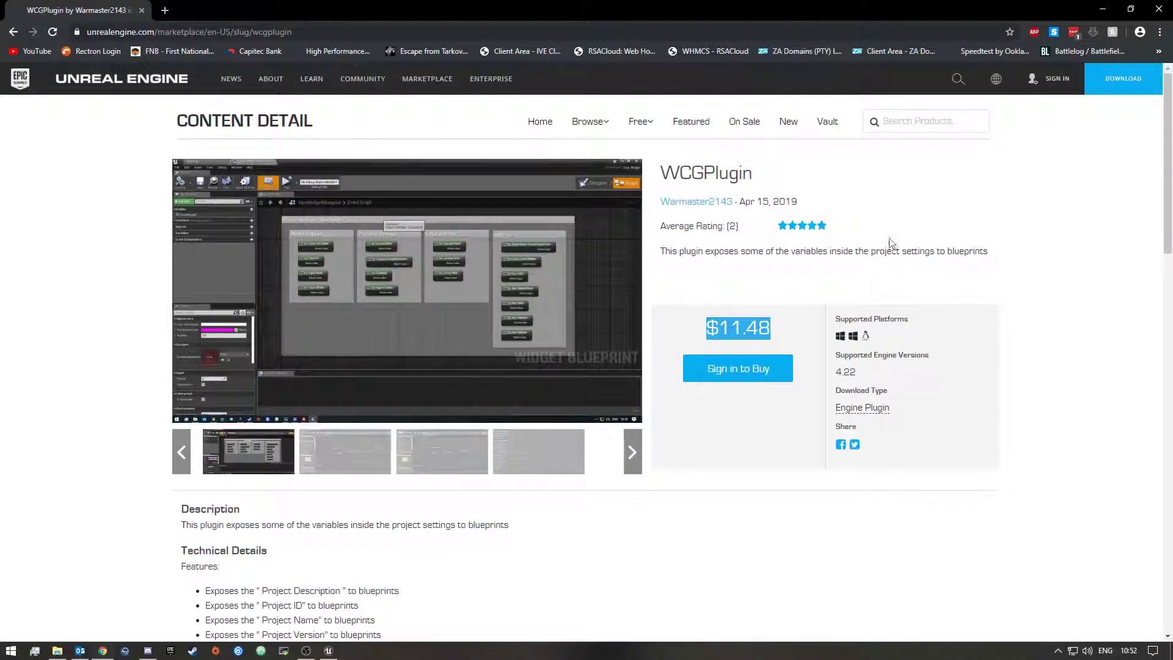
- View the plugin's four gallery screenshots in full screen and return the page preview to the first image
{"action": "left_click", "coordinate": [602, 312]}
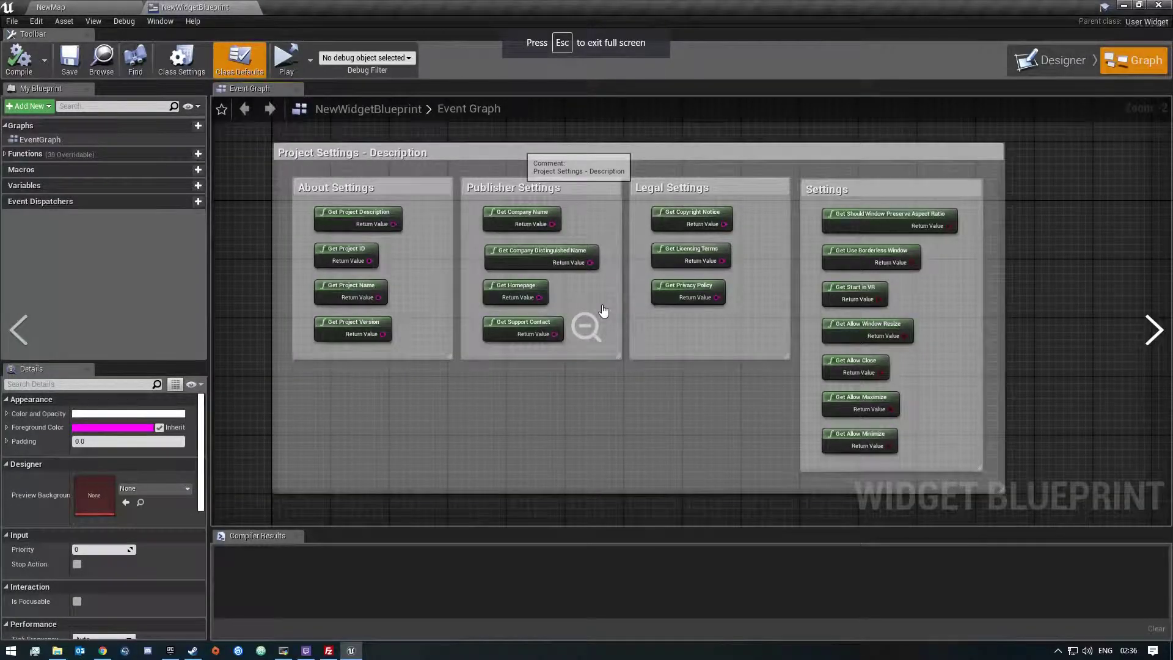
{"action": "left_click", "coordinate": [1156, 335]}
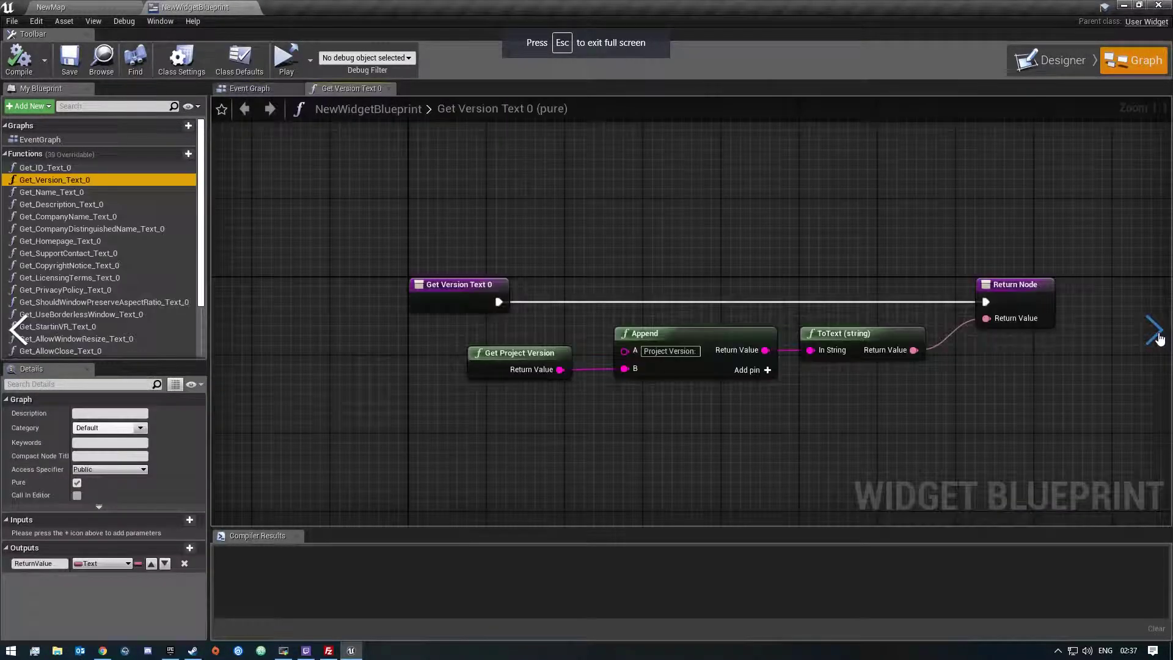
{"action": "left_click", "coordinate": [1156, 335]}
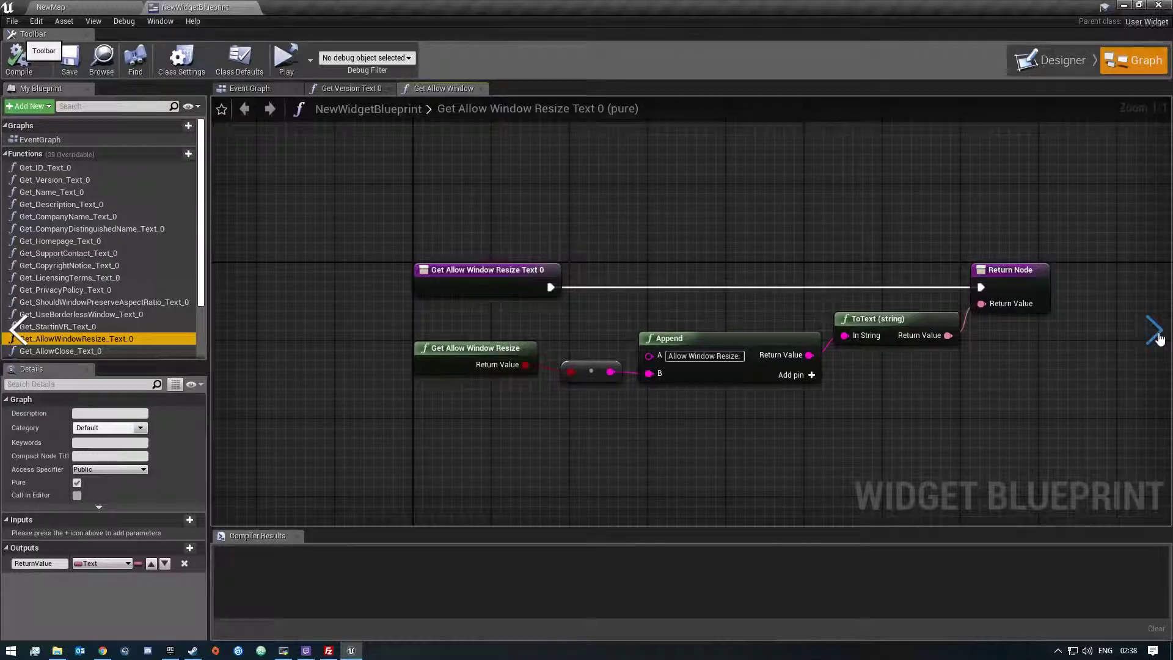
{"action": "left_click", "coordinate": [1156, 335]}
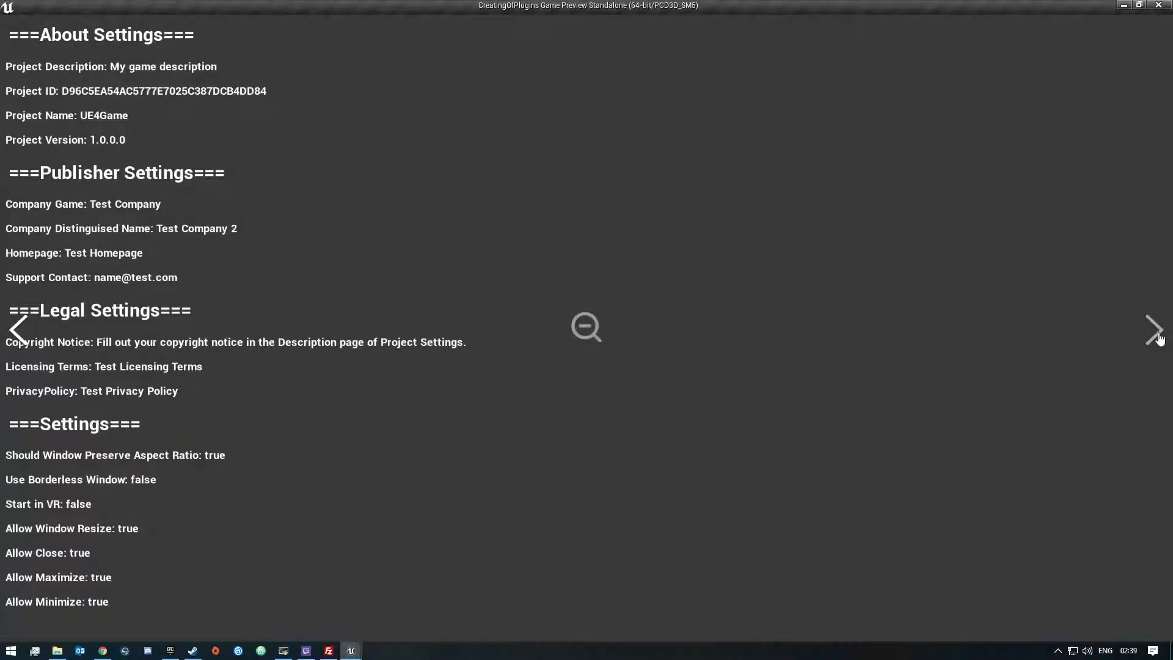
{"action": "key", "text": "Escape"}
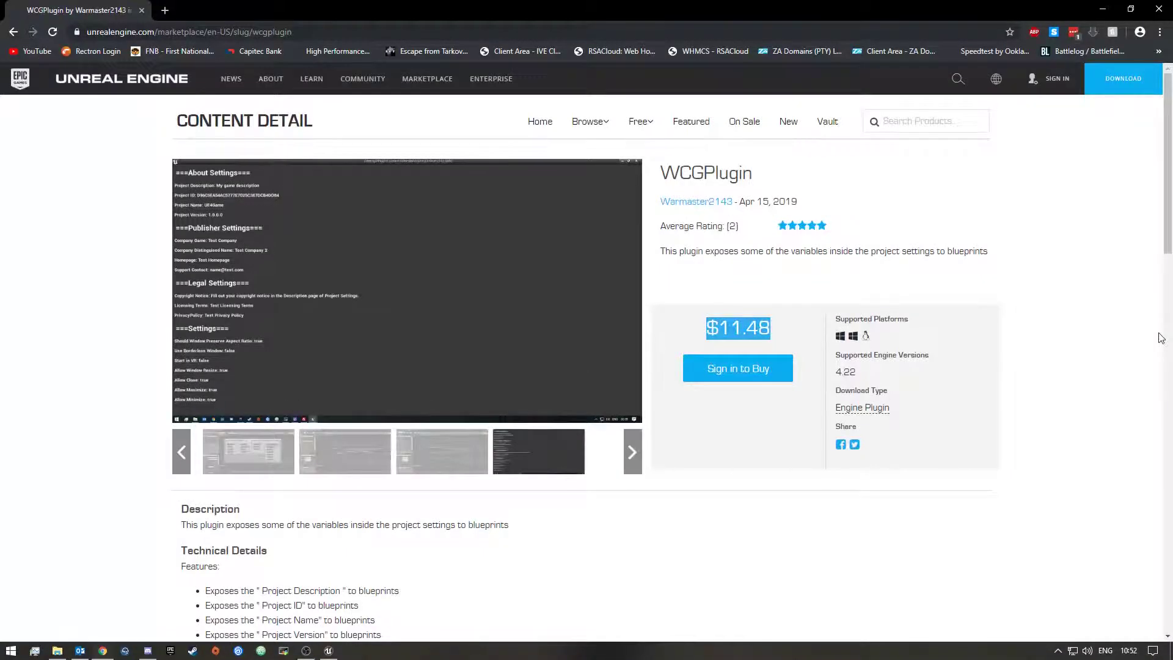
{"action": "left_click", "coordinate": [243, 460]}
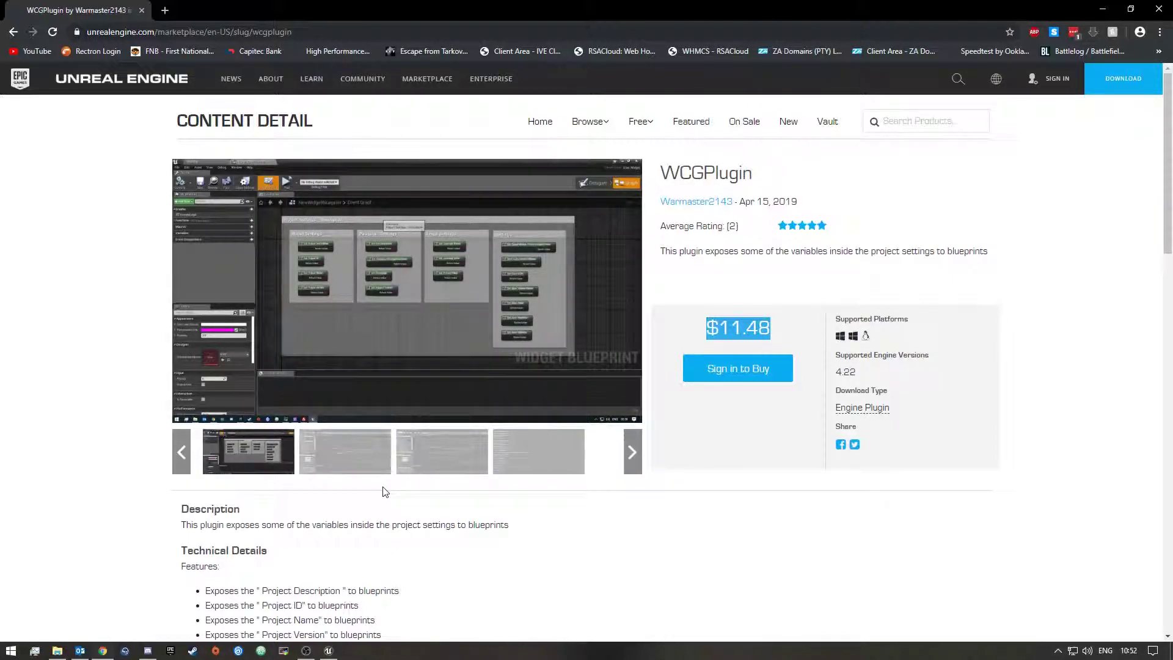
{"action": "left_click", "coordinate": [737, 533]}
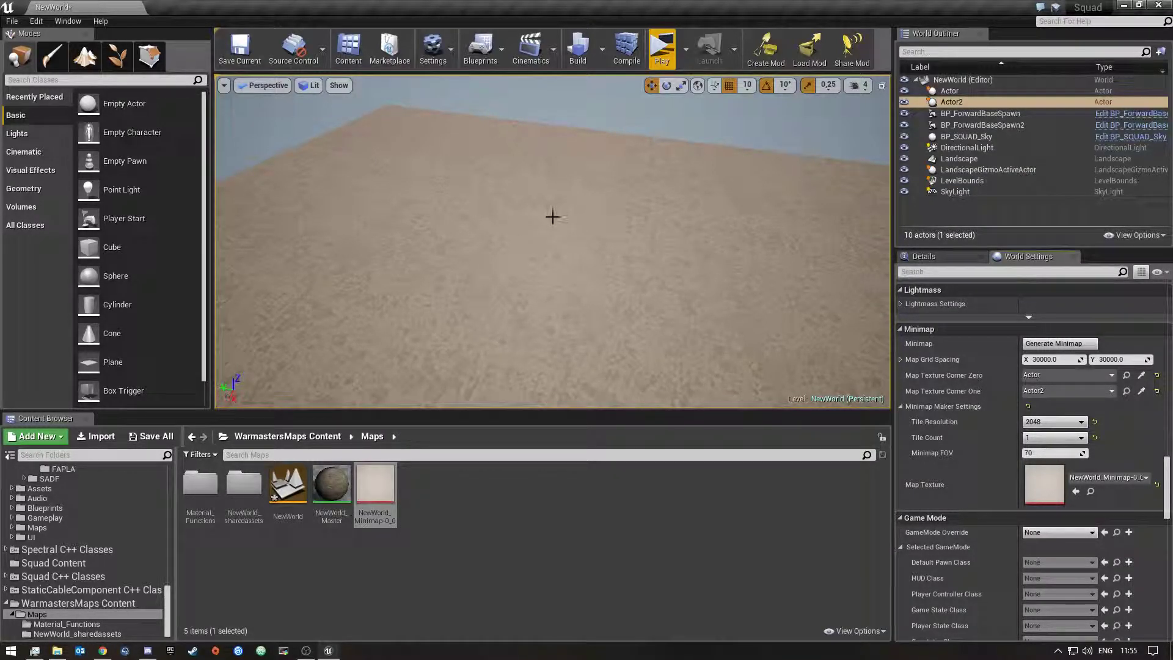
- Set the level's GameMode Override to BP_GameMode_Training in the world settings
{"action": "right_click_drag", "start_coordinate": [552, 216], "coordinate": [552, 216]}
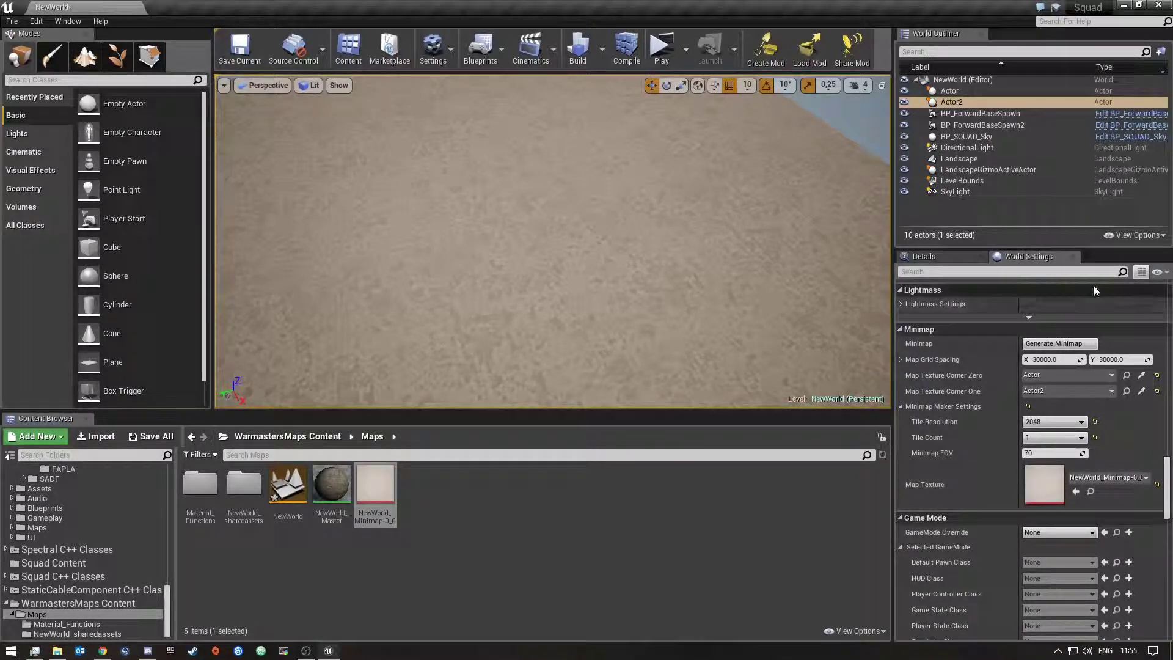
{"action": "scroll", "coordinate": [1036, 485], "scroll_direction": "down", "scroll_amount": 3}
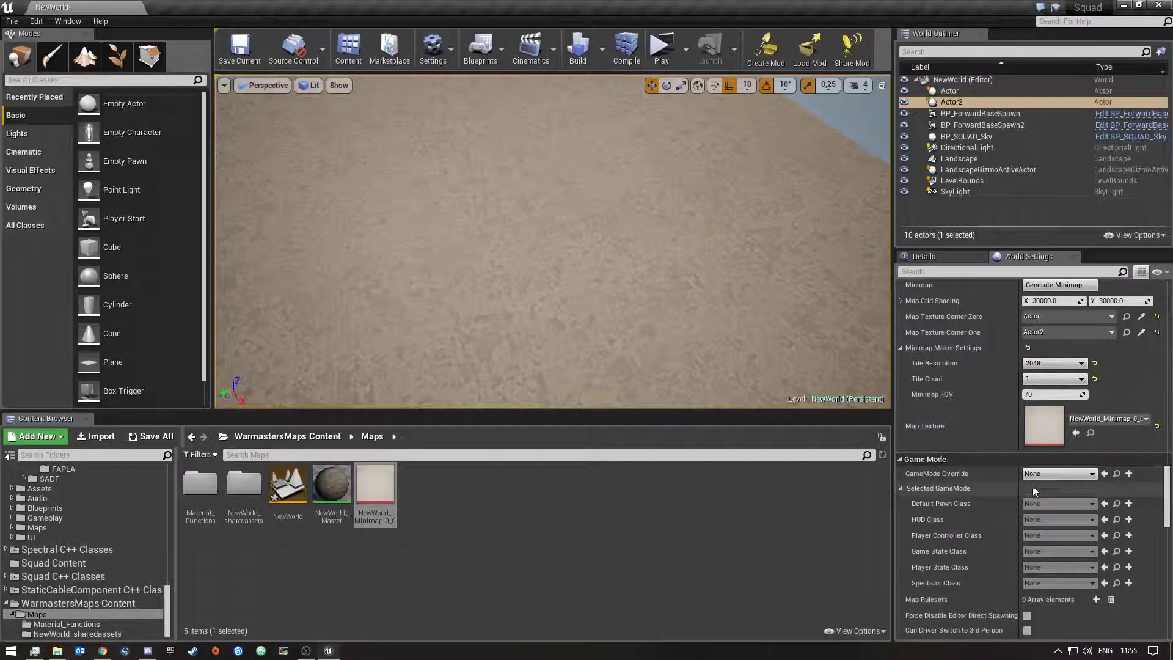
{"action": "scroll", "coordinate": [935, 430], "scroll_direction": "down", "scroll_amount": 1}
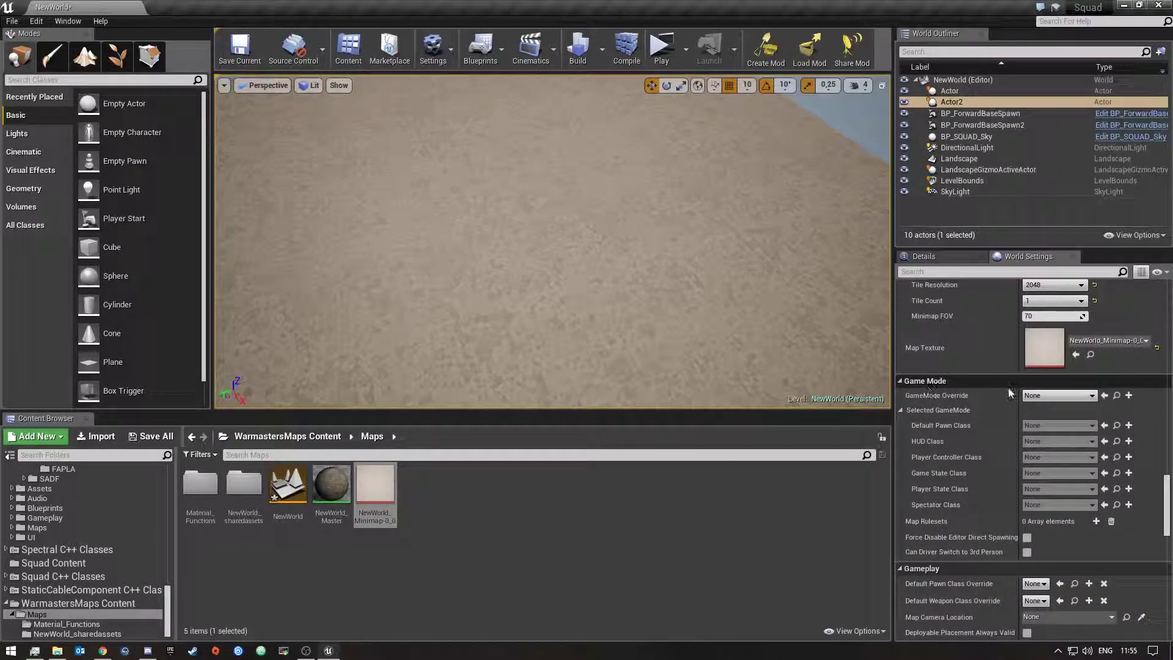
{"action": "left_click", "coordinate": [1053, 398]}
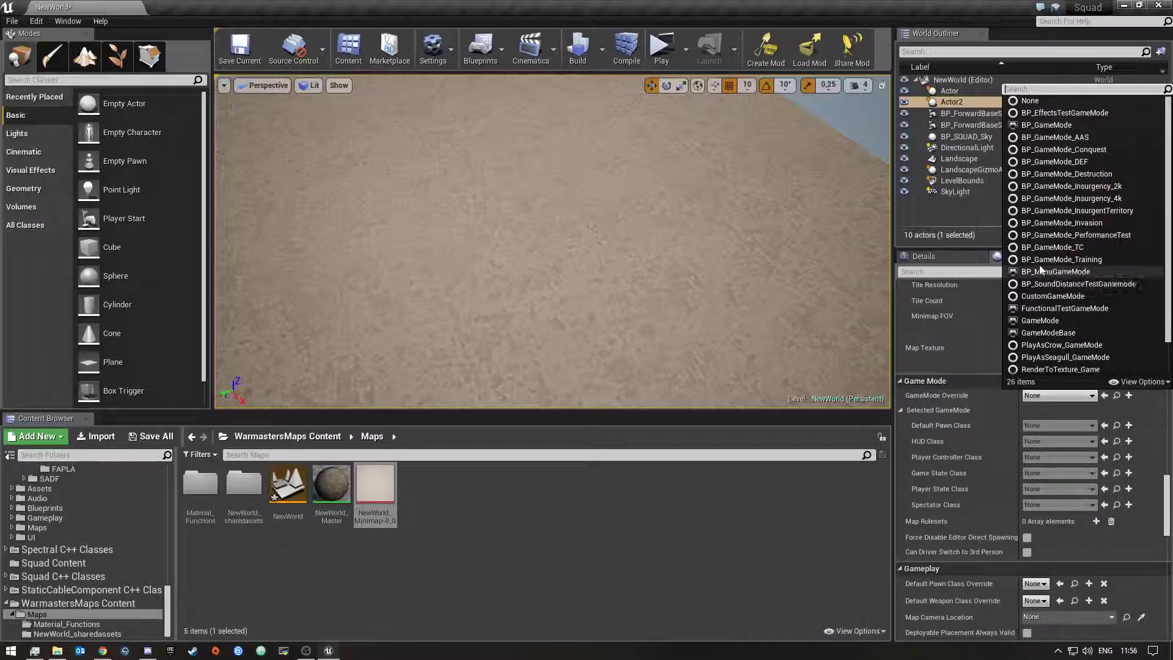
{"action": "left_click", "coordinate": [1084, 259]}
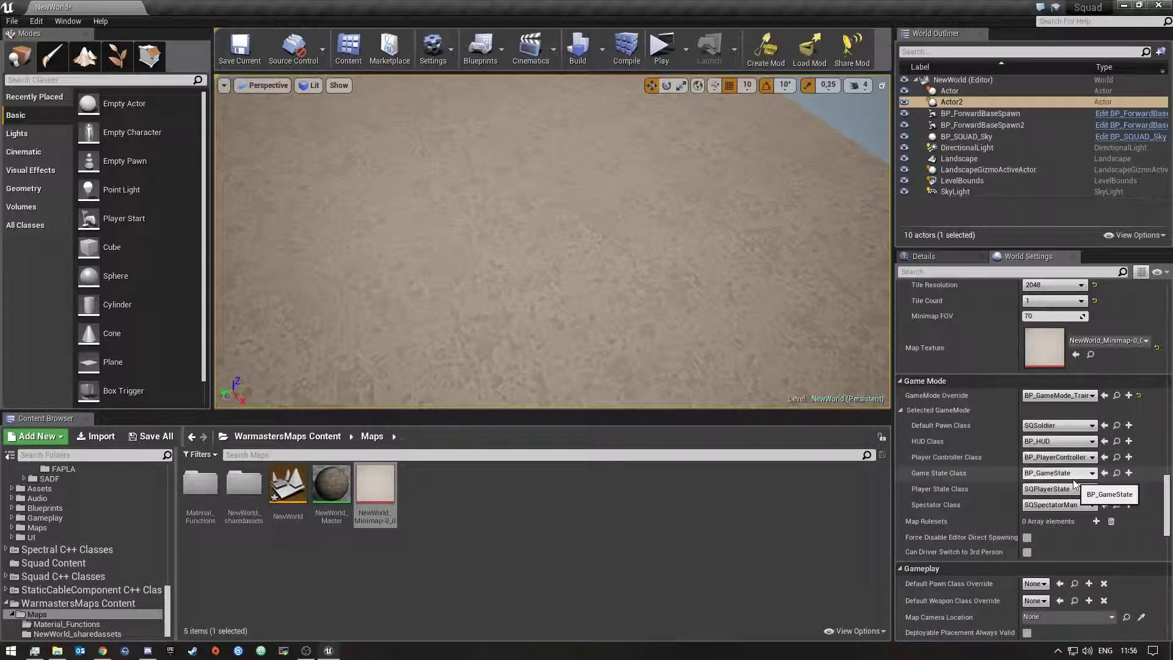
- Find the Camera actor by searching placeable classes for "cam" and place it above the ground near BP_ForwardBaseSpawn
{"action": "mouse_move", "coordinate": [552, 275]}
{"action": "right_mouse_down"}
{"action": "mouse_move", "coordinate": [552, 244]}
{"action": "mouse_move", "coordinate": [553, 269]}
{"action": "right_mouse_up"}
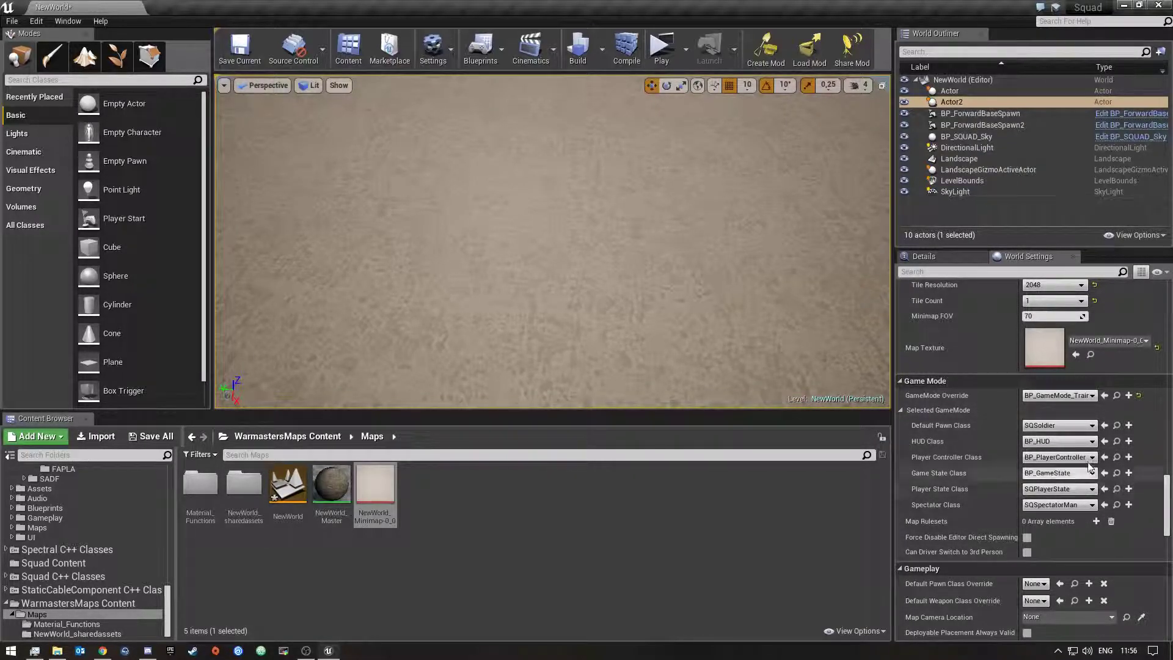
{"action": "right_click_drag", "start_coordinate": [552, 245], "coordinate": [495, 269]}
{"action": "right_click_drag", "start_coordinate": [660, 269], "coordinate": [688, 285]}
{"action": "right_click_drag", "start_coordinate": [597, 206], "coordinate": [746, 180]}
{"action": "right_click_drag", "start_coordinate": [552, 226], "coordinate": [617, 191]}
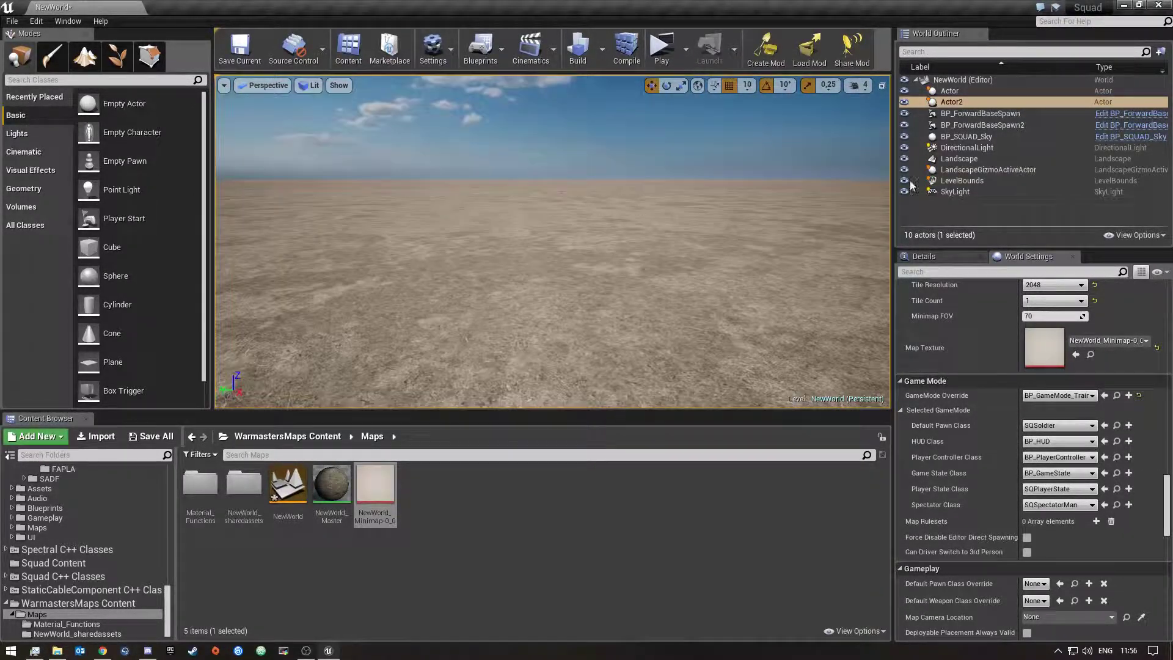
{"action": "left_click", "coordinate": [985, 114]}
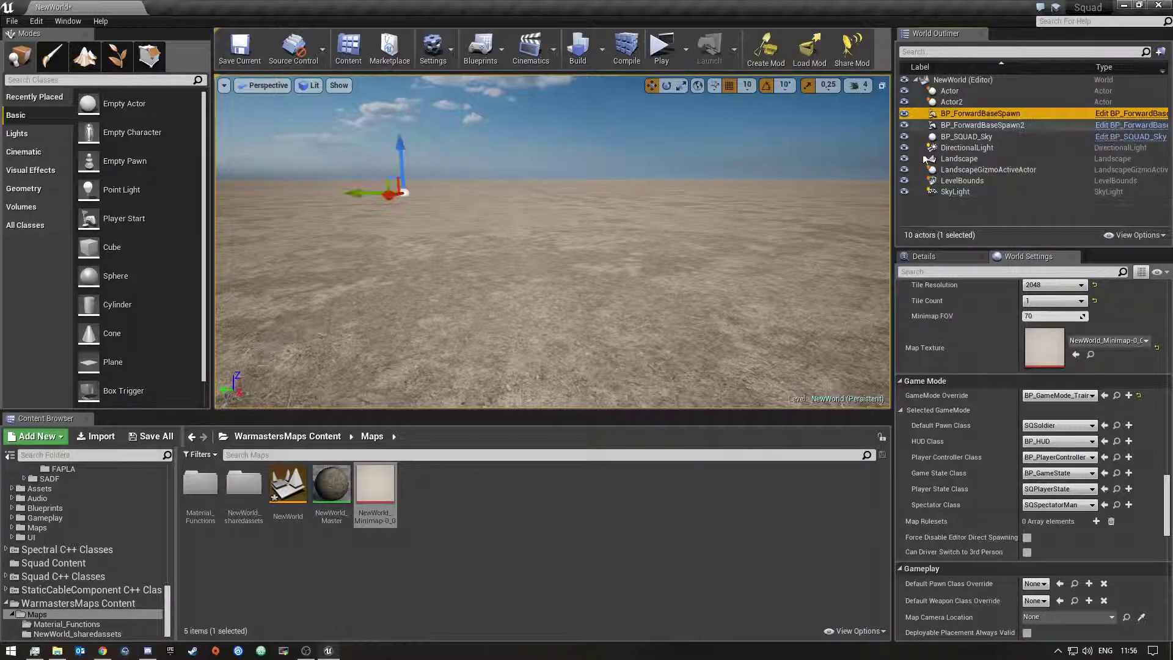
{"action": "right_click_drag", "start_coordinate": [733, 226], "coordinate": [675, 253]}
{"action": "key", "text": "w"}
{"action": "key", "text": "s"}
{"action": "mouse_move", "coordinate": [542, 254]}
{"action": "right_mouse_down"}
{"action": "mouse_move", "coordinate": [553, 253]}
{"action": "mouse_move", "coordinate": [542, 259]}
{"action": "right_mouse_up"}
{"action": "left_click", "coordinate": [35, 83]}
{"action": "type", "text": "ca"}
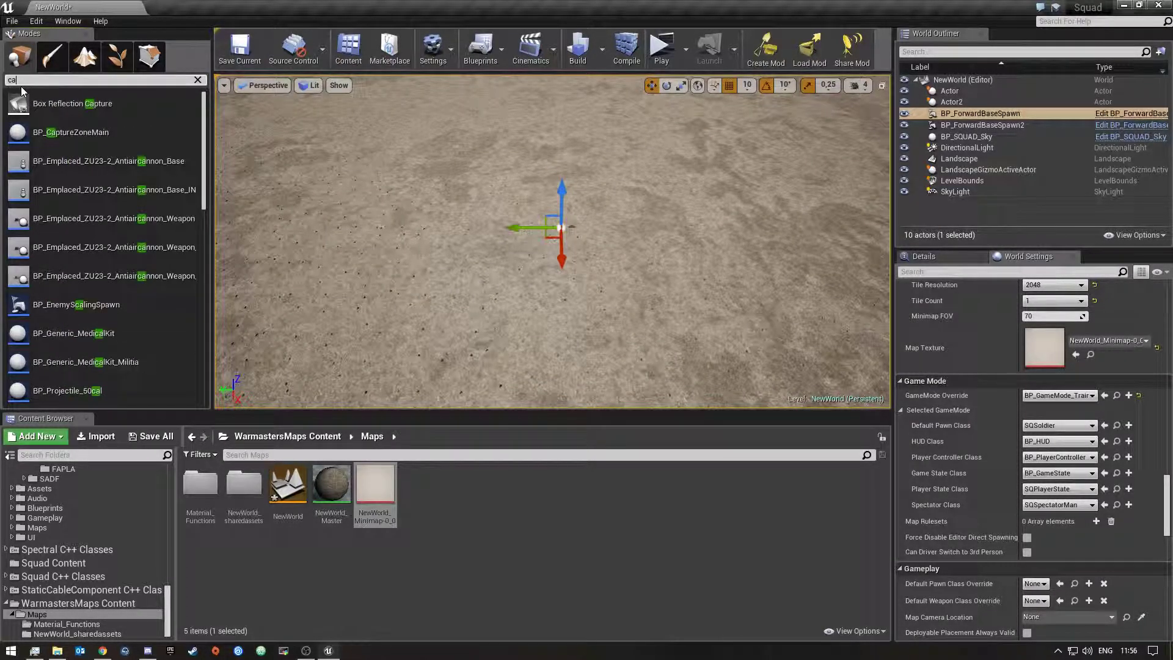
{"action": "type", "text": "m"}
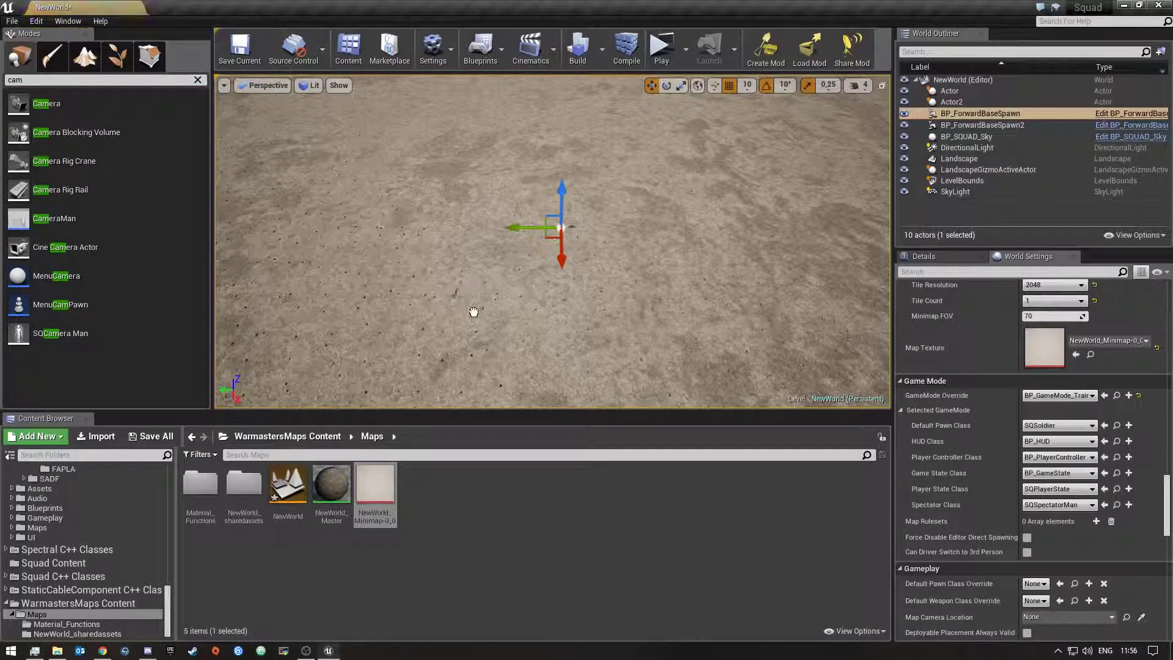
{"action": "left_click_drag", "start_coordinate": [559, 365], "coordinate": [546, 216]}
- Rotate the new CameraActor downward until its preview shows only the ground
{"action": "key", "text": "e"}
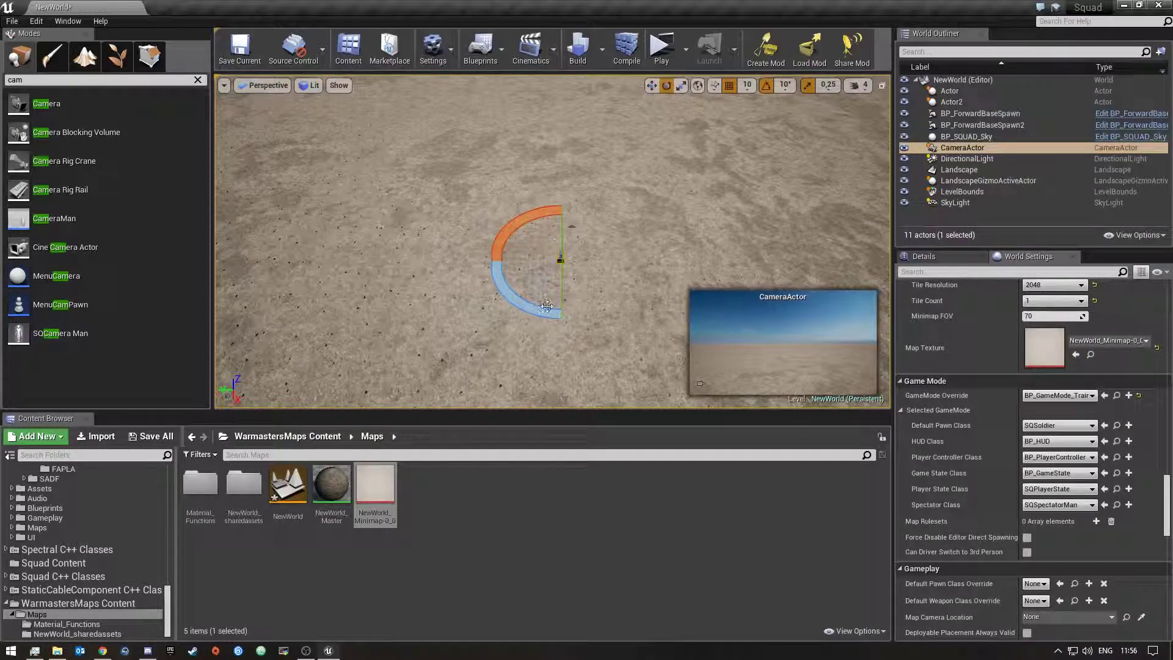
{"action": "right_click_drag", "start_coordinate": [565, 285], "coordinate": [584, 269]}
{"action": "left_click_drag", "start_coordinate": [567, 232], "coordinate": [621, 261]}
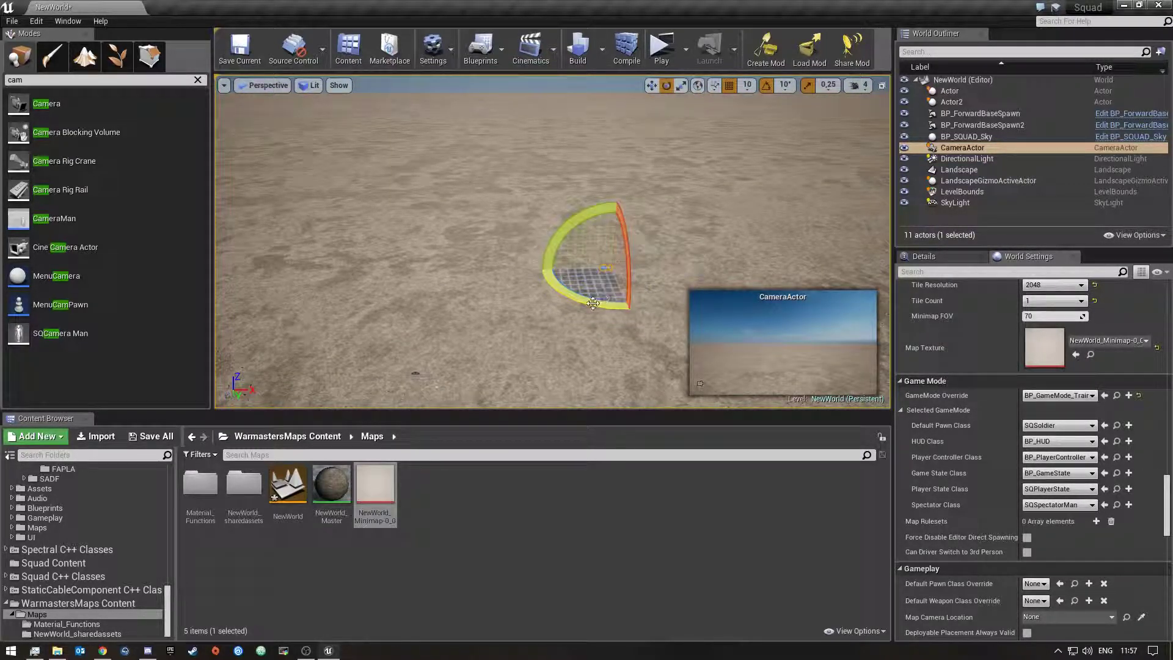
{"action": "left_click_drag", "start_coordinate": [601, 211], "coordinate": [499, 294]}
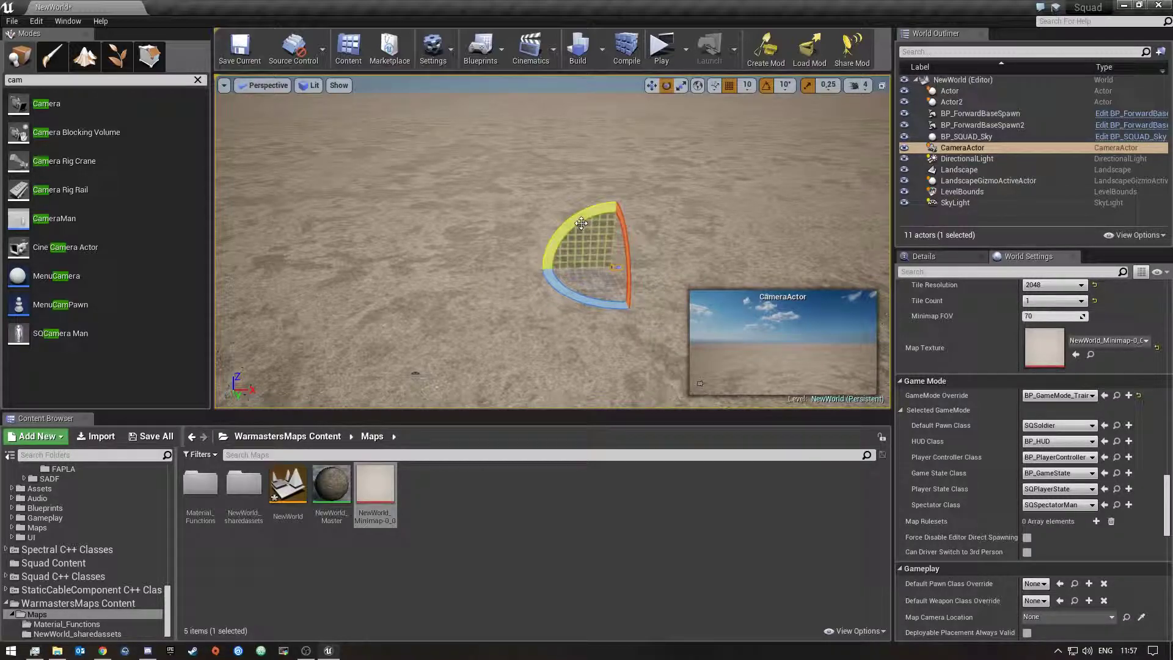
{"action": "left_click_drag", "start_coordinate": [578, 220], "coordinate": [694, 230]}
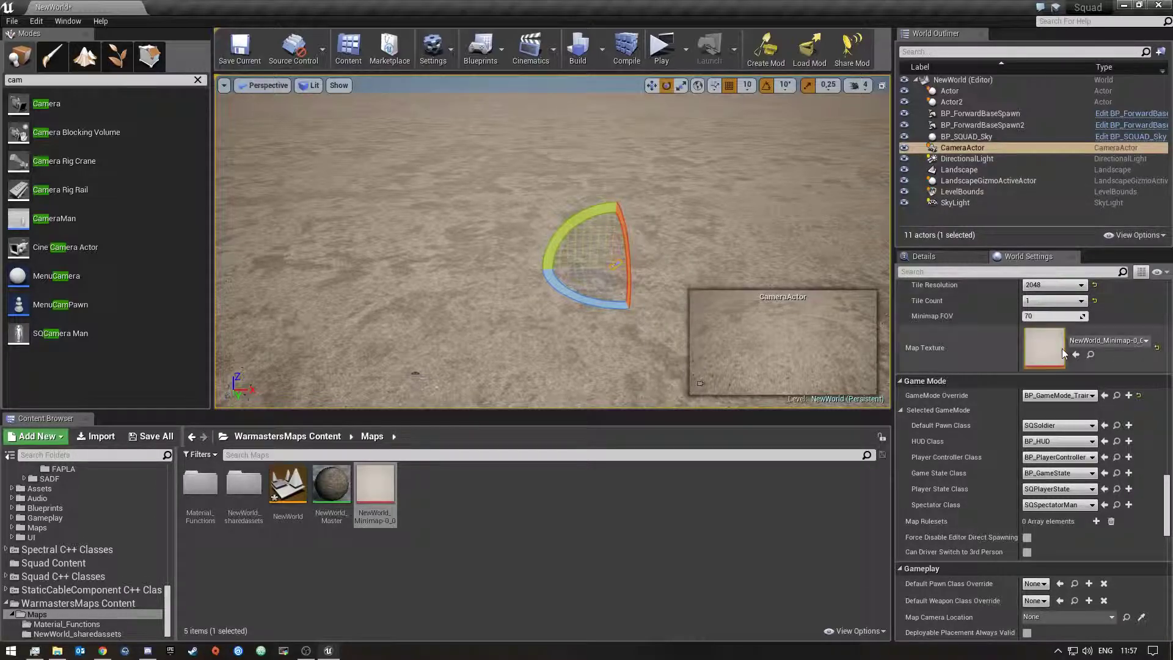
- Assign CameraActor as the Map Camera Location in the Gameplay world settings
{"action": "scroll", "coordinate": [971, 542], "scroll_direction": "down", "scroll_amount": 3}
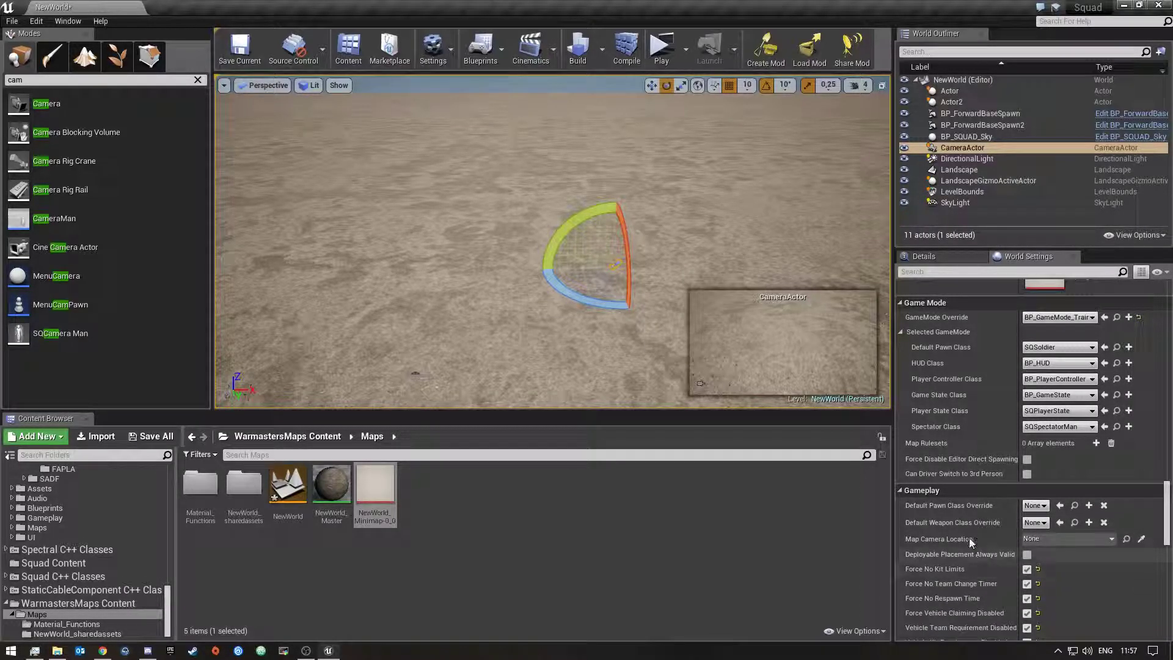
{"action": "scroll", "coordinate": [977, 501], "scroll_direction": "down", "scroll_amount": 4}
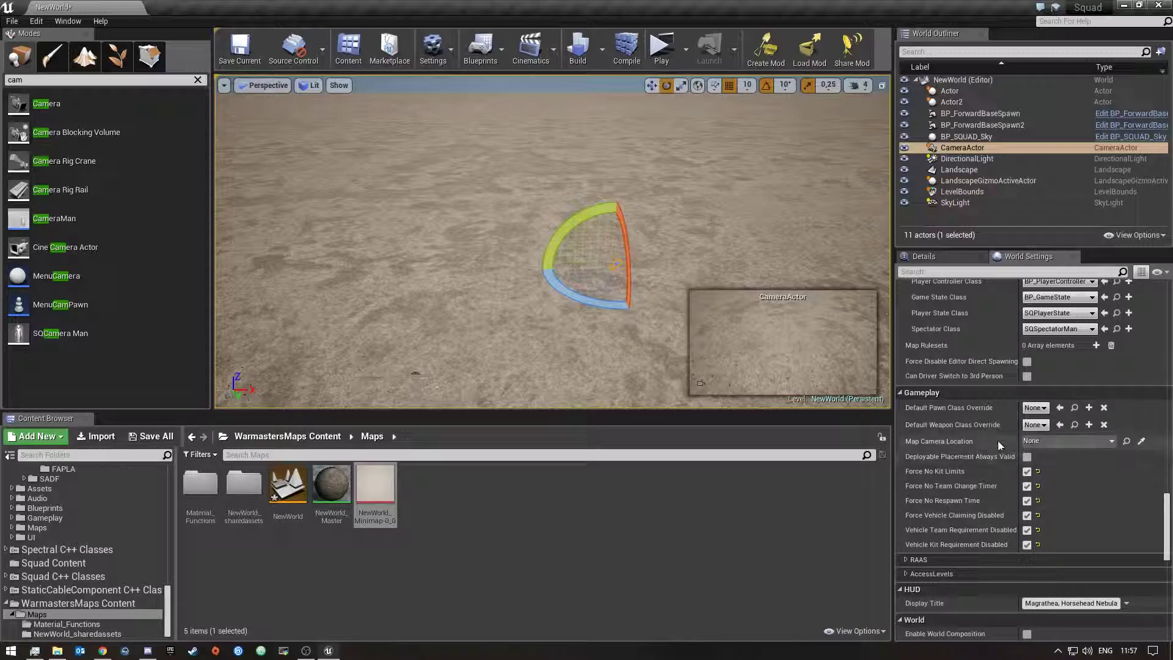
{"action": "left_click", "coordinate": [1061, 441]}
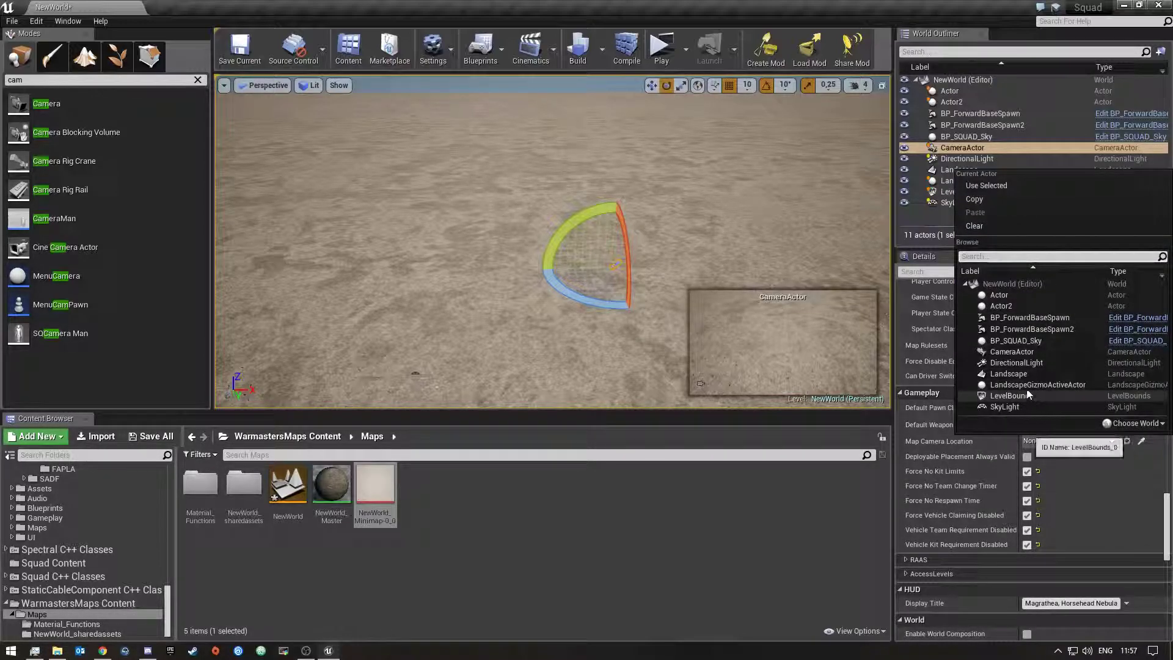
{"action": "left_click", "coordinate": [1011, 351]}
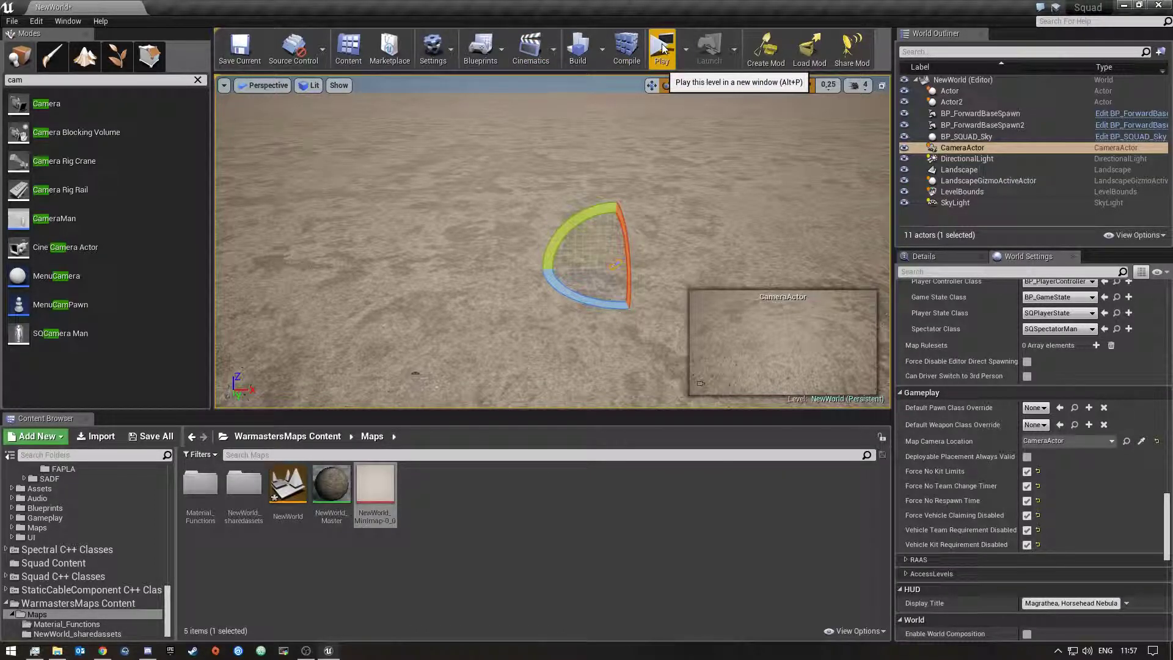
- Play-test the level by joining the United States Army, deploying at the FOB and running briefly, and end the session
{"action": "key", "text": "alt+p"}
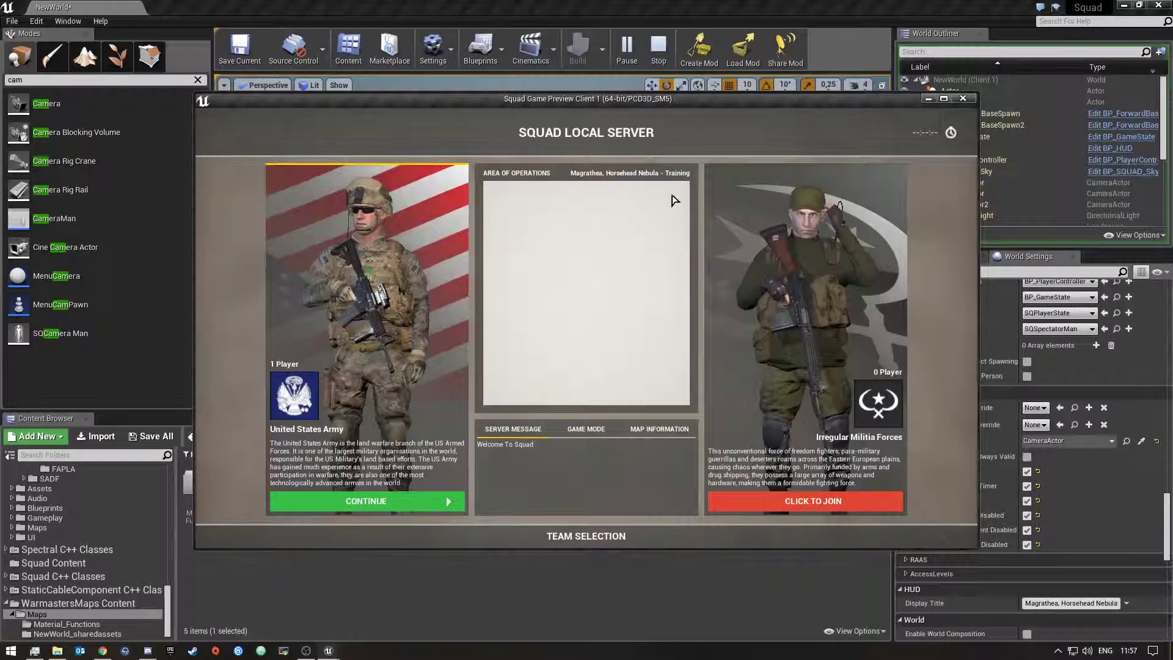
{"action": "left_click", "coordinate": [339, 499]}
{"action": "left_click", "coordinate": [762, 359]}
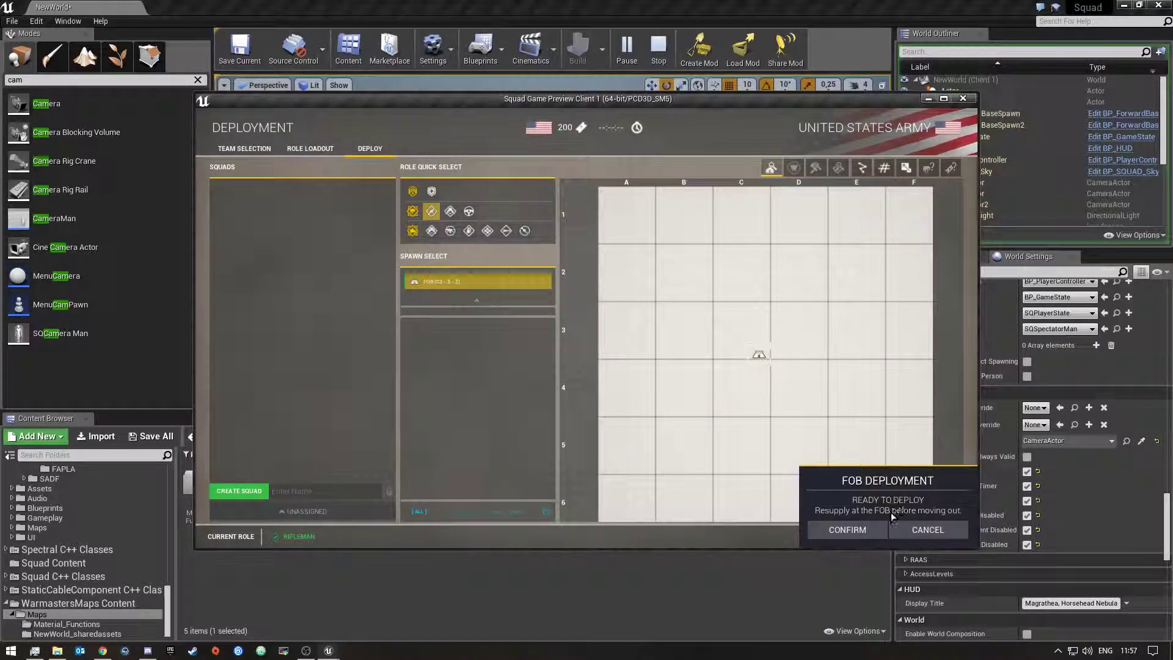
{"action": "left_click", "coordinate": [848, 530]}
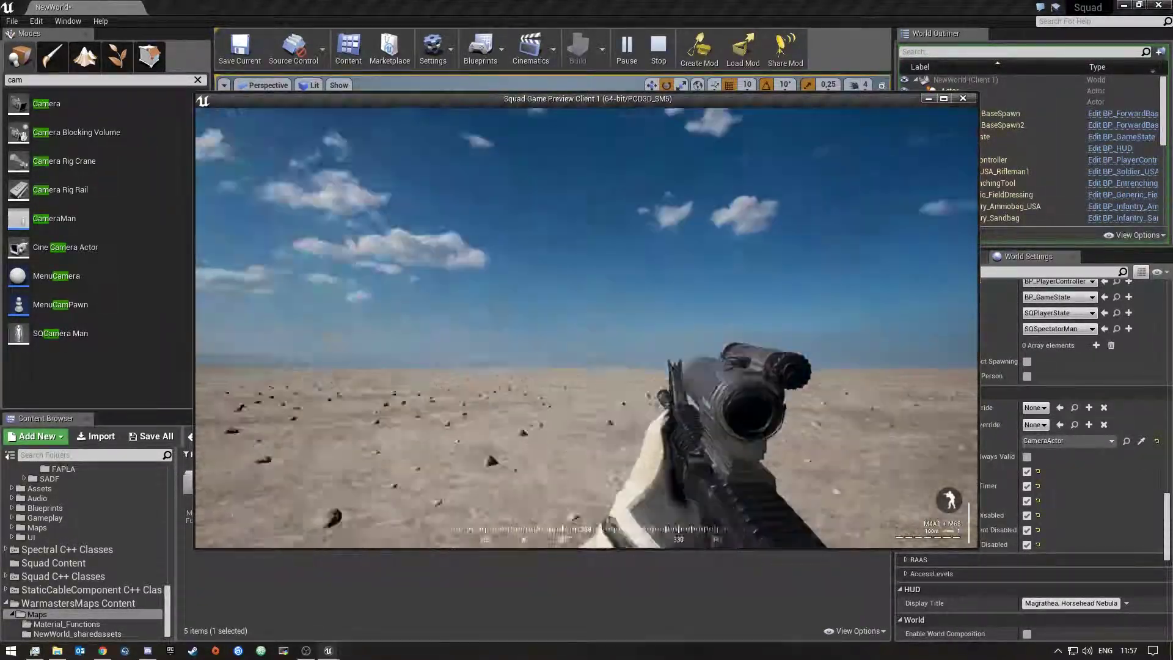
{"action": "key", "text": "shift+w"}
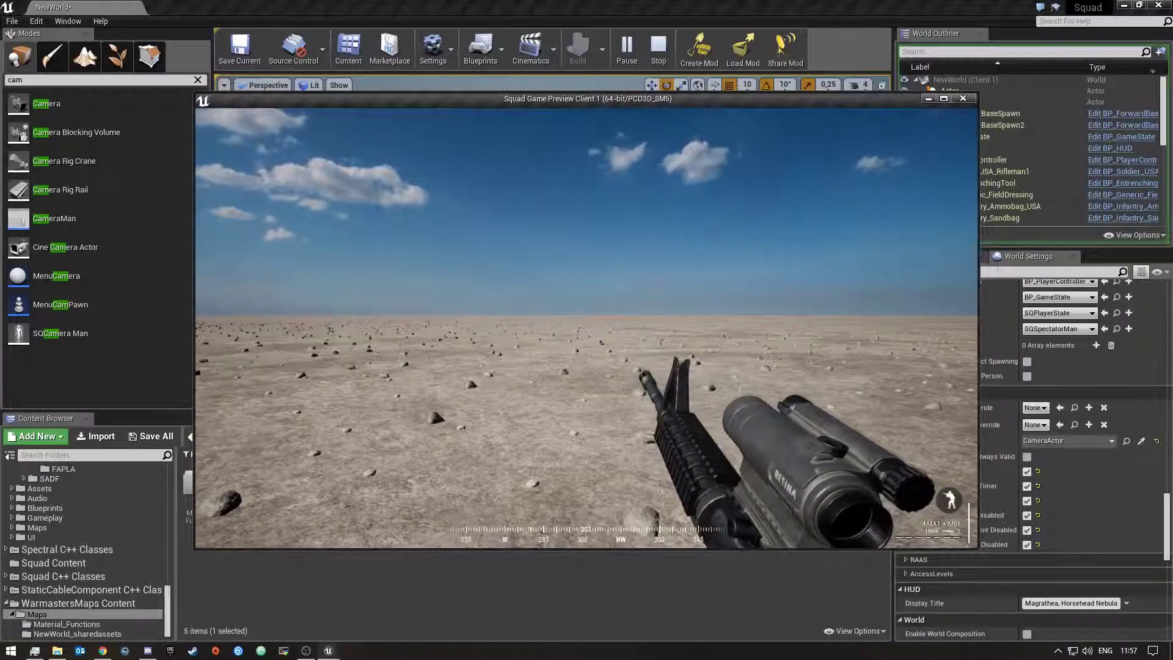
{"action": "key", "text": "Escape"}
{"action": "key", "text": "Escape"}
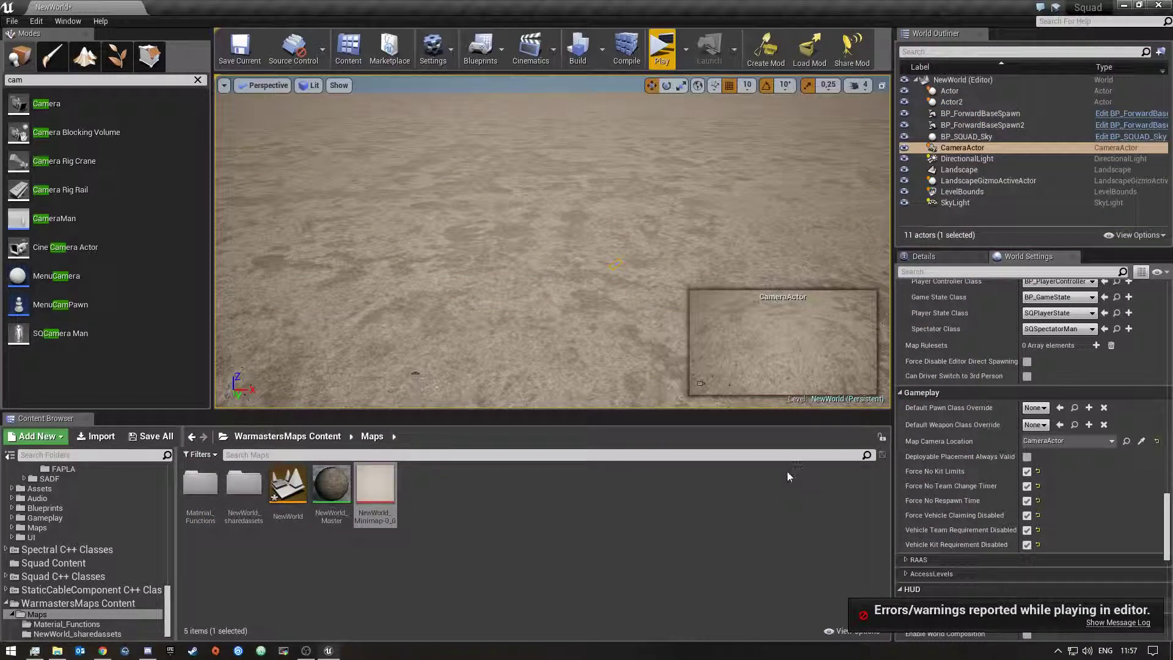